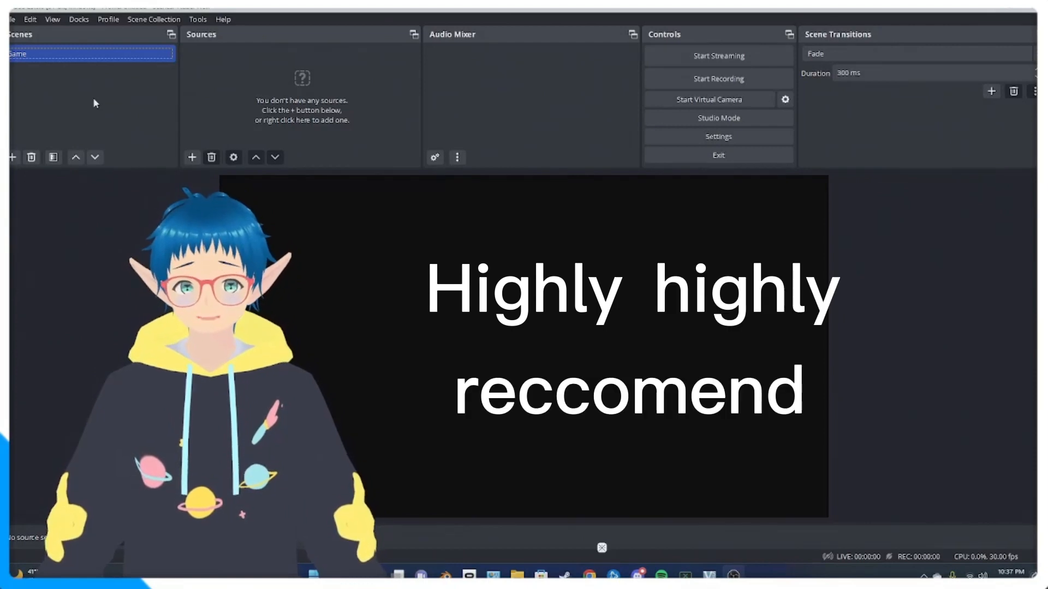
- Add a new scene named Vseeface Model
left_click(12, 158)
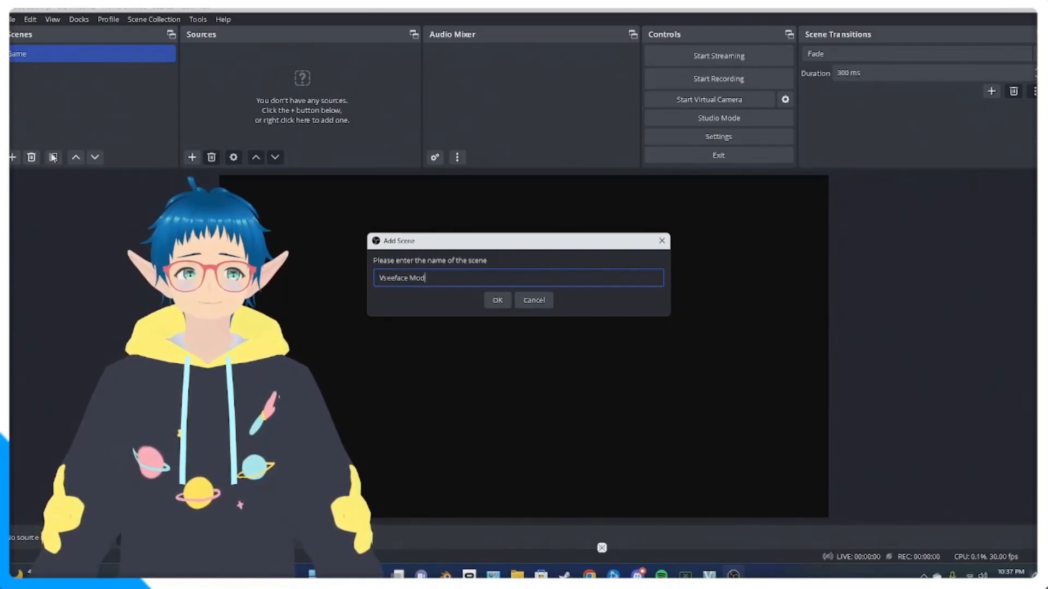
type("el")
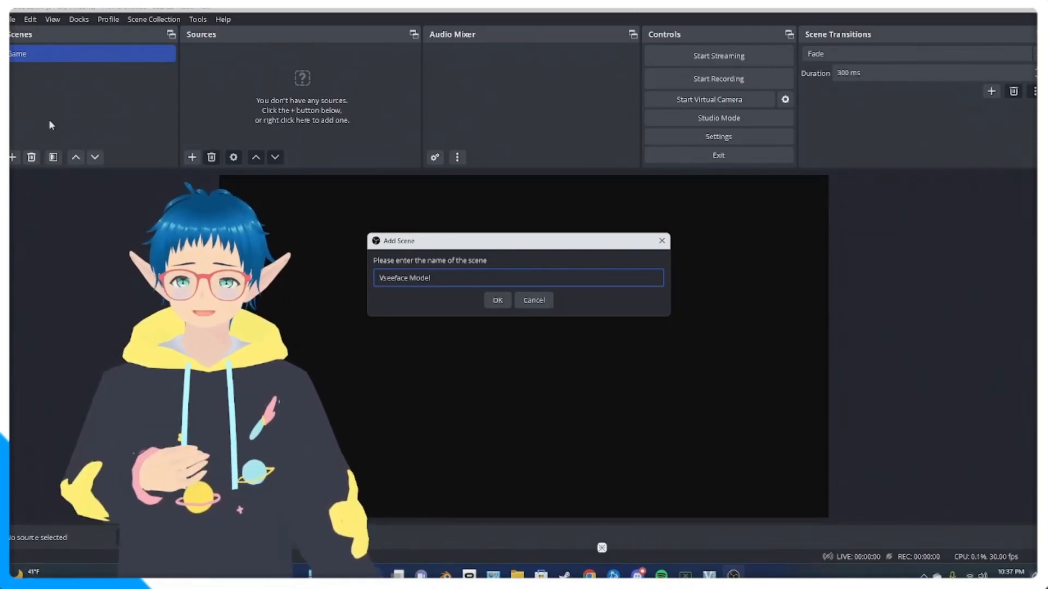
left_click(494, 299)
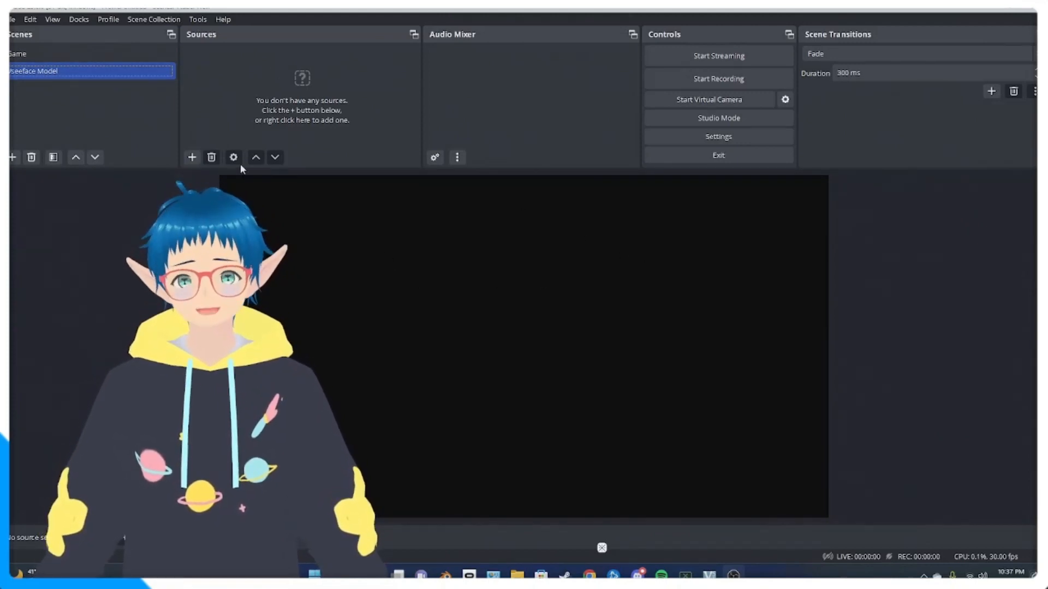
- Move the Sources dock between the Controls and Scene Transitions docks
left_click(192, 157)
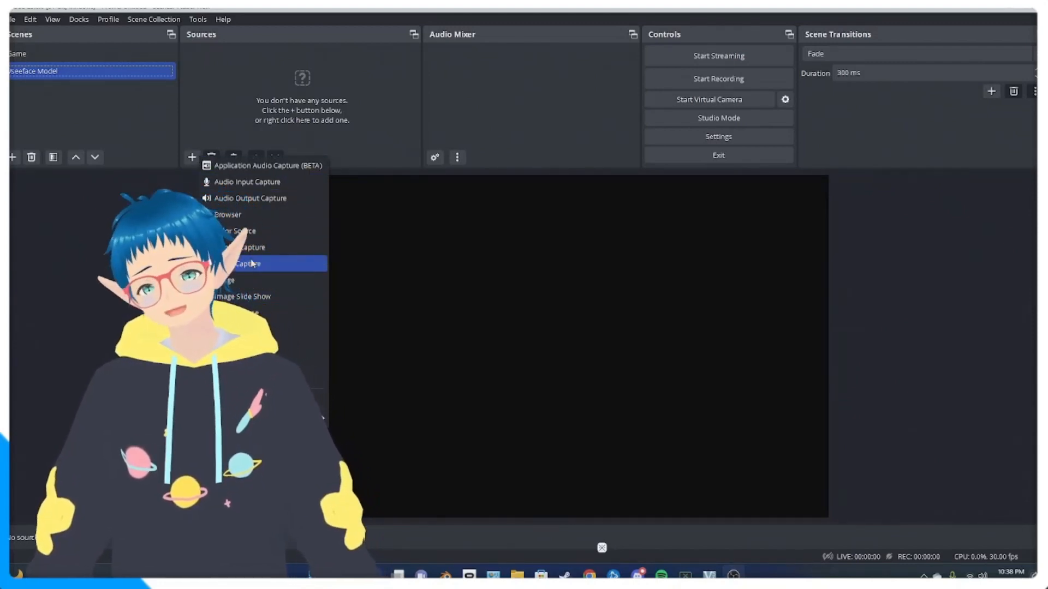
left_click(274, 32)
left_click_drag(274, 33, 704, 60)
- Add a new Game Capture source named Vtuber Model to the Vseeface Model scene
left_click(564, 158)
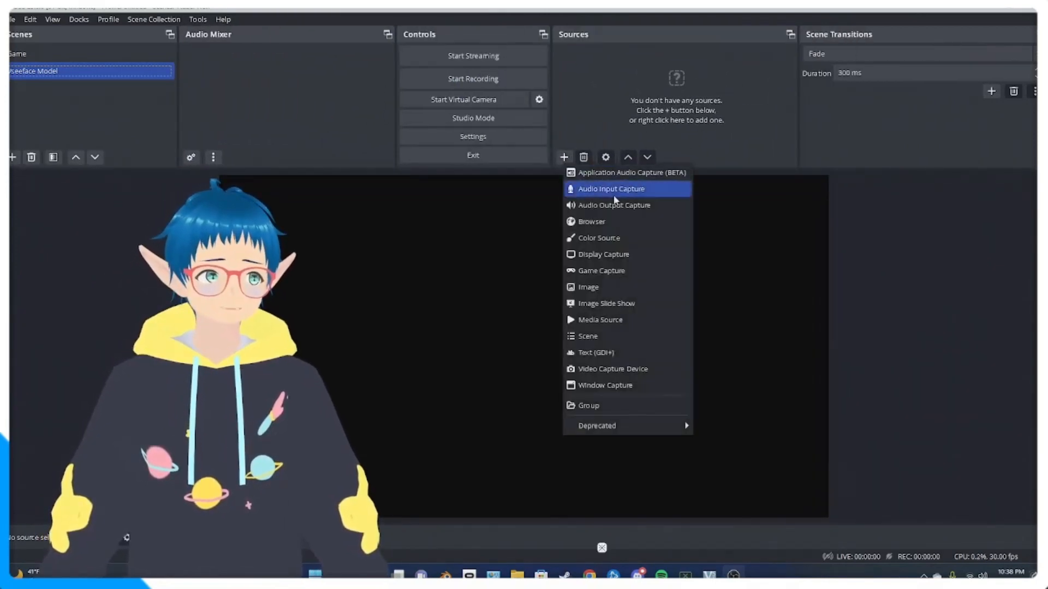
left_click(620, 279)
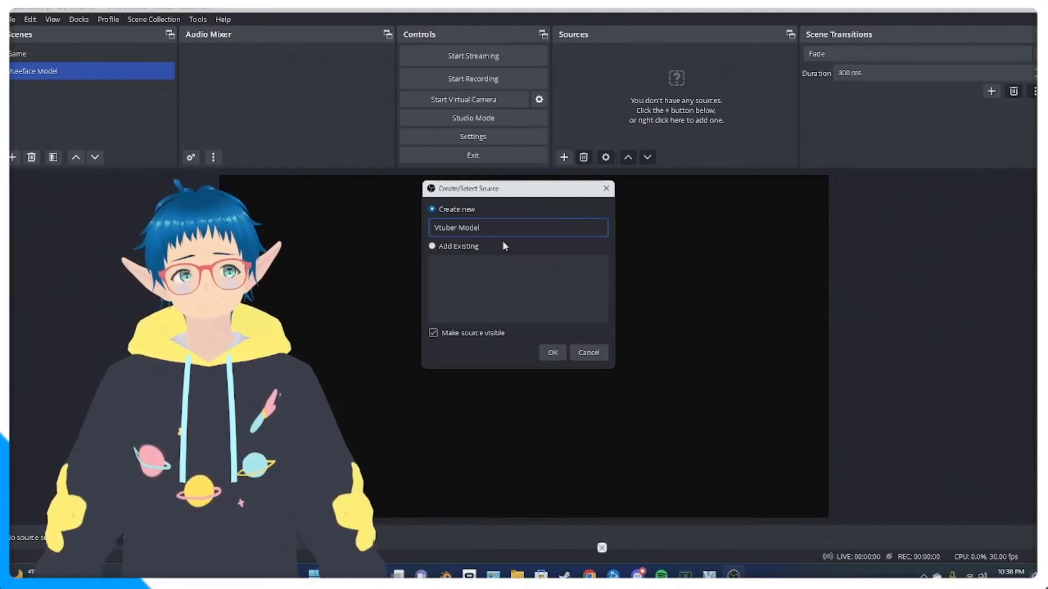
left_click(553, 352)
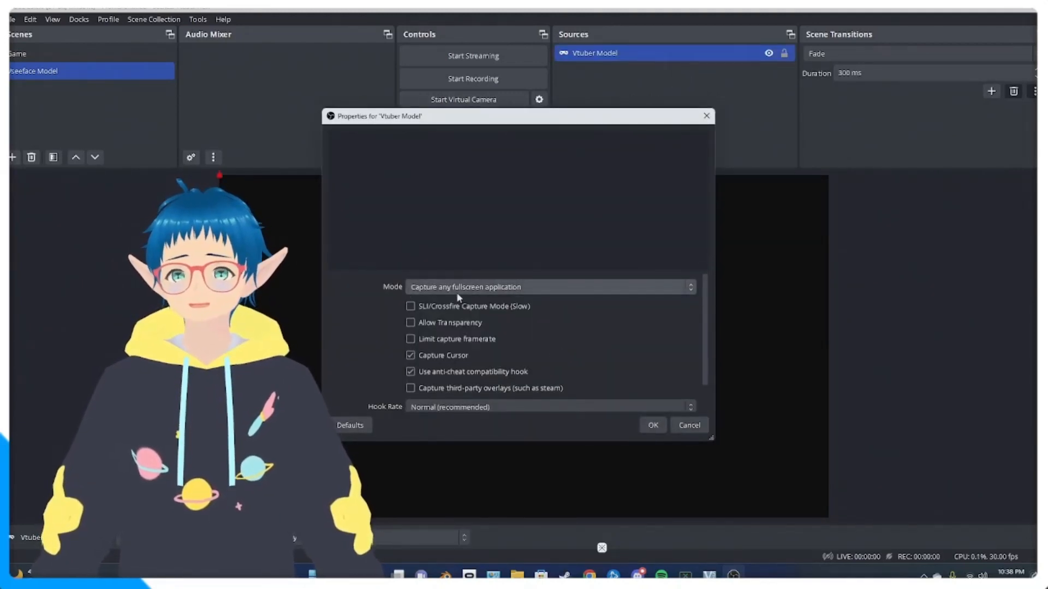
- Set the Vtuber Model source to capture the specific window [VSeeFace.exe]: VSeeFace v1.13.38b Q3 with transparency allowed
left_click(550, 287)
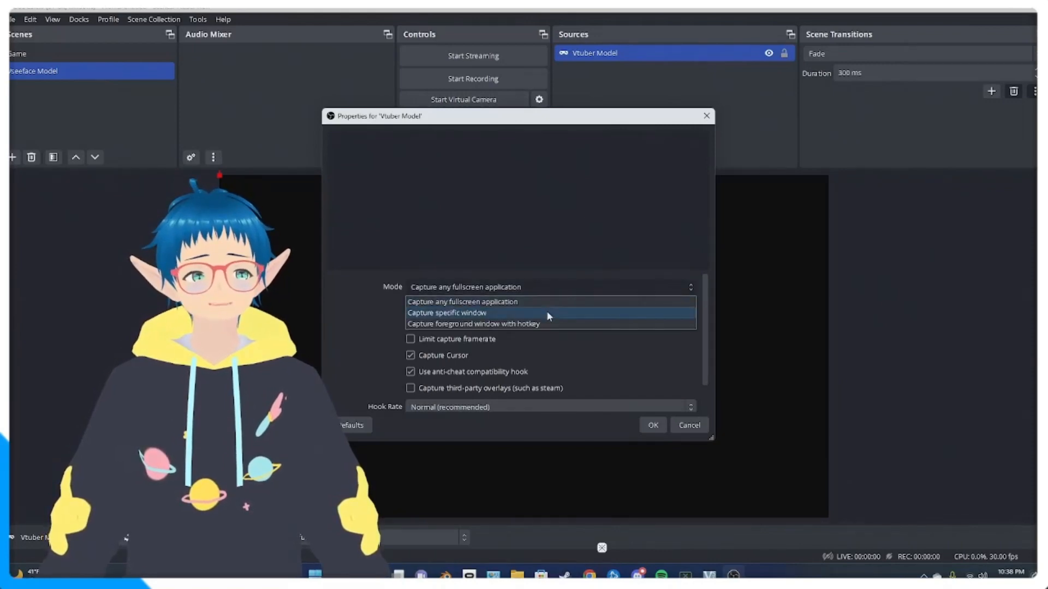
left_click(547, 313)
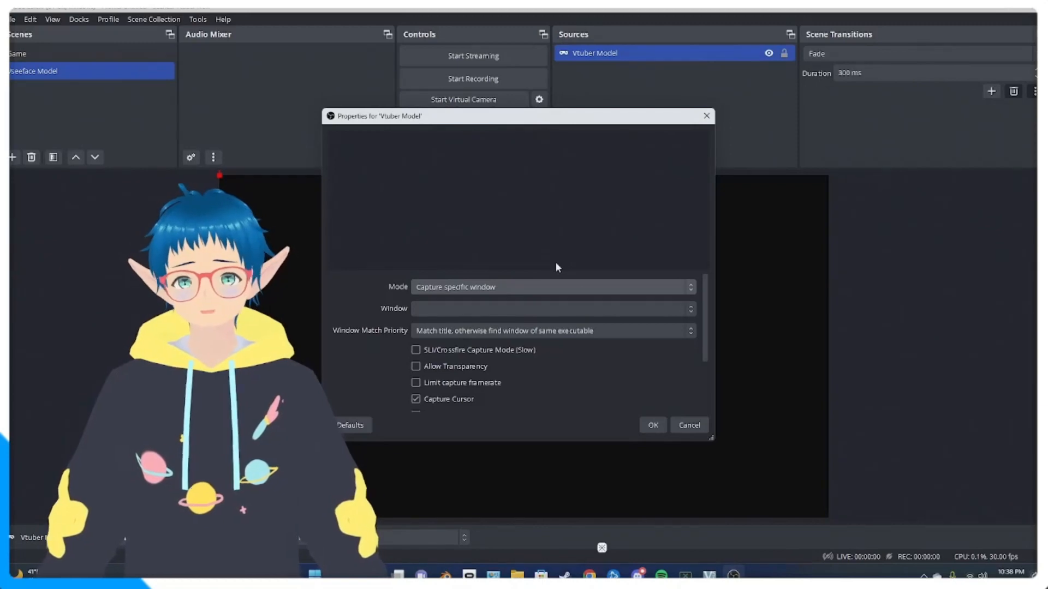
left_click(591, 309)
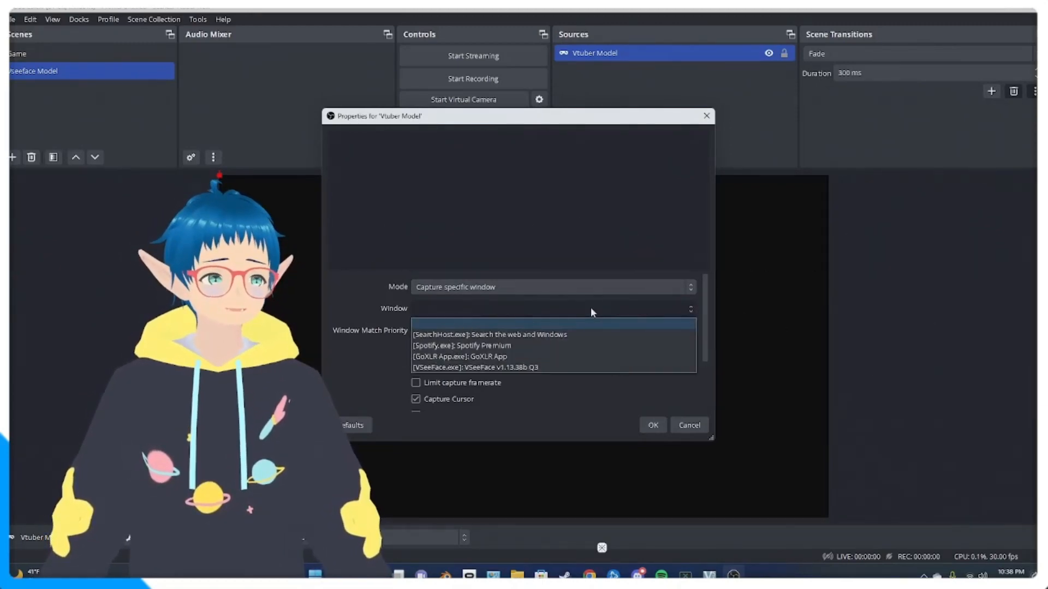
left_click(526, 369)
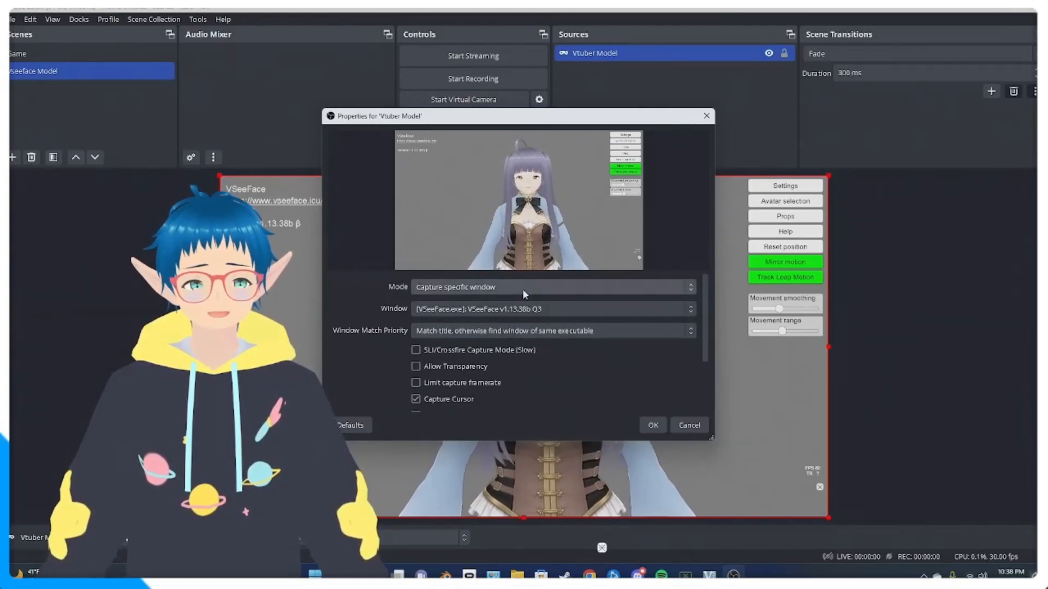
left_click(415, 366)
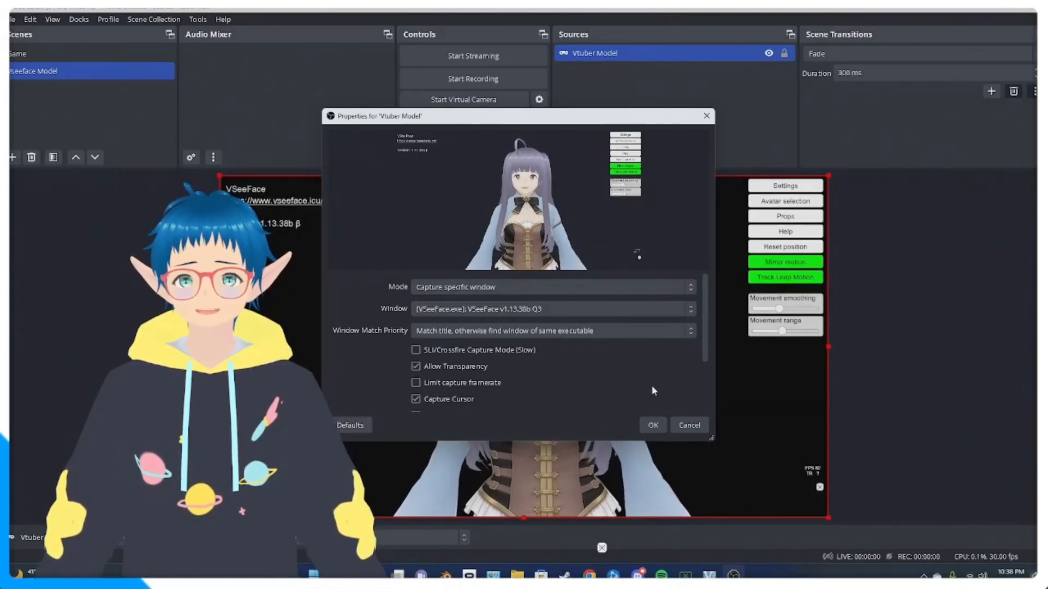
scroll(553, 377, "down", 2)
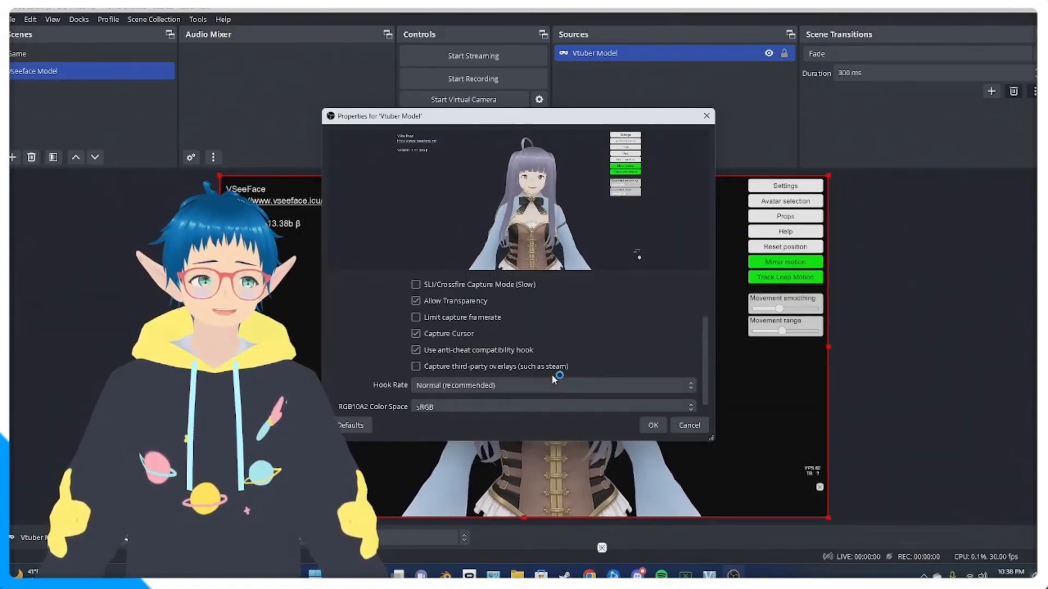
scroll(553, 377, "down", 1)
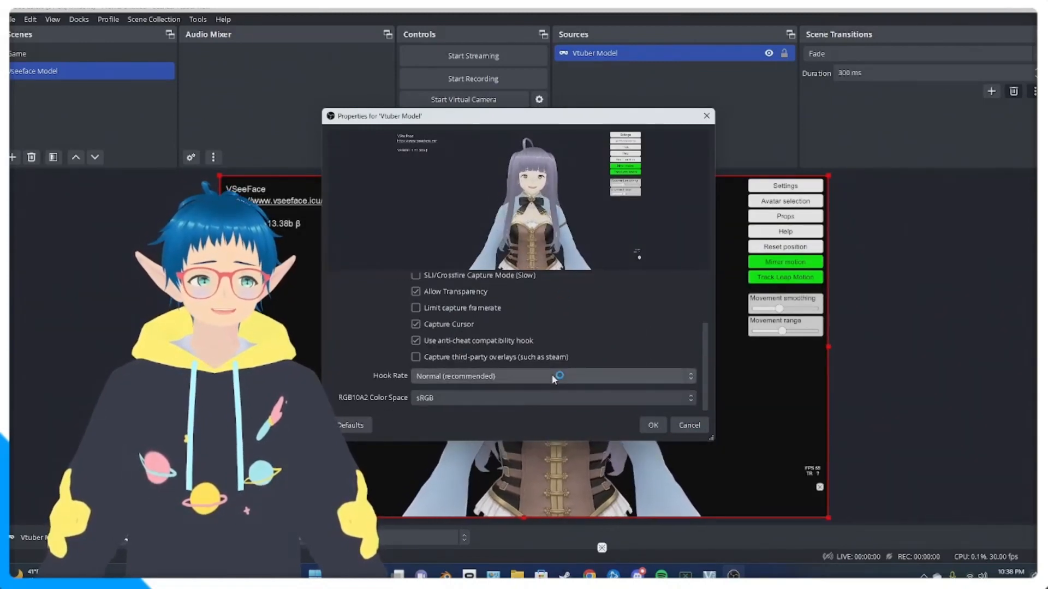
left_click(653, 425)
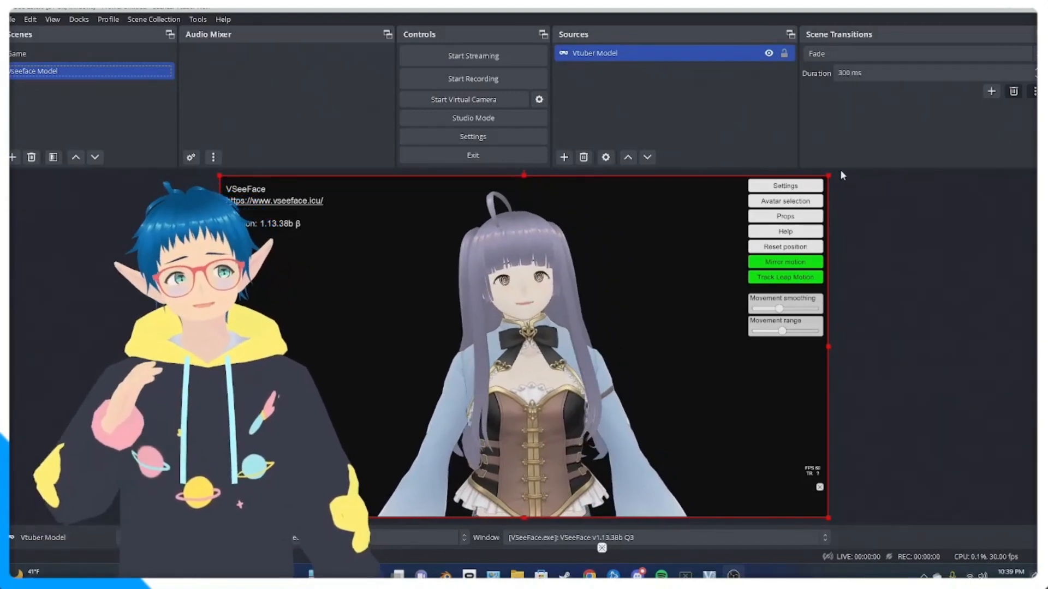
- Enlarge the Vtuber Model source beyond the canvas, and shrink it back to fit the canvas
left_click_drag(829, 175, 935, 144)
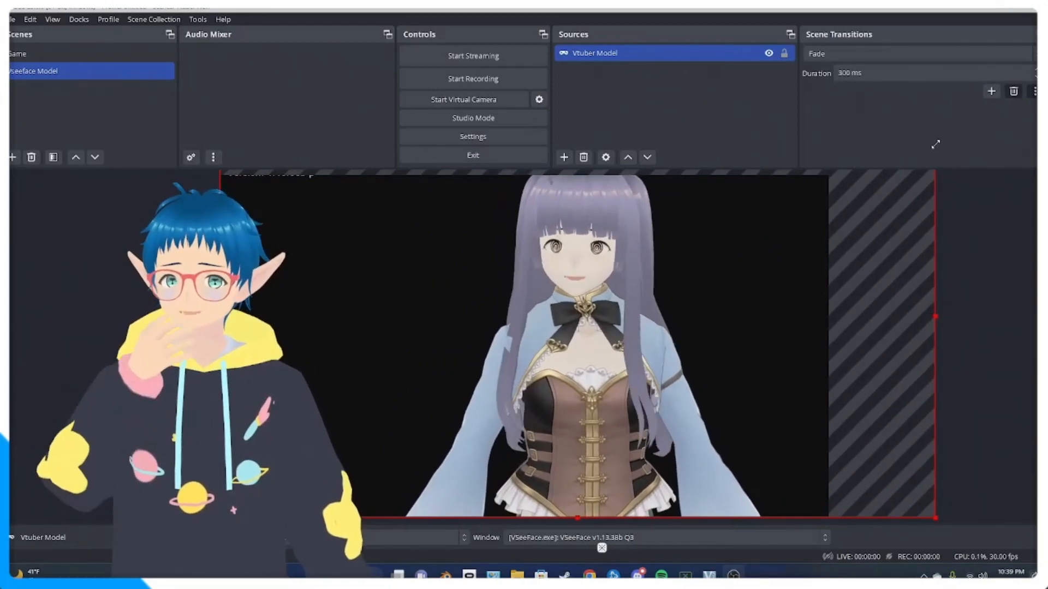
left_click_drag(935, 144, 841, 189)
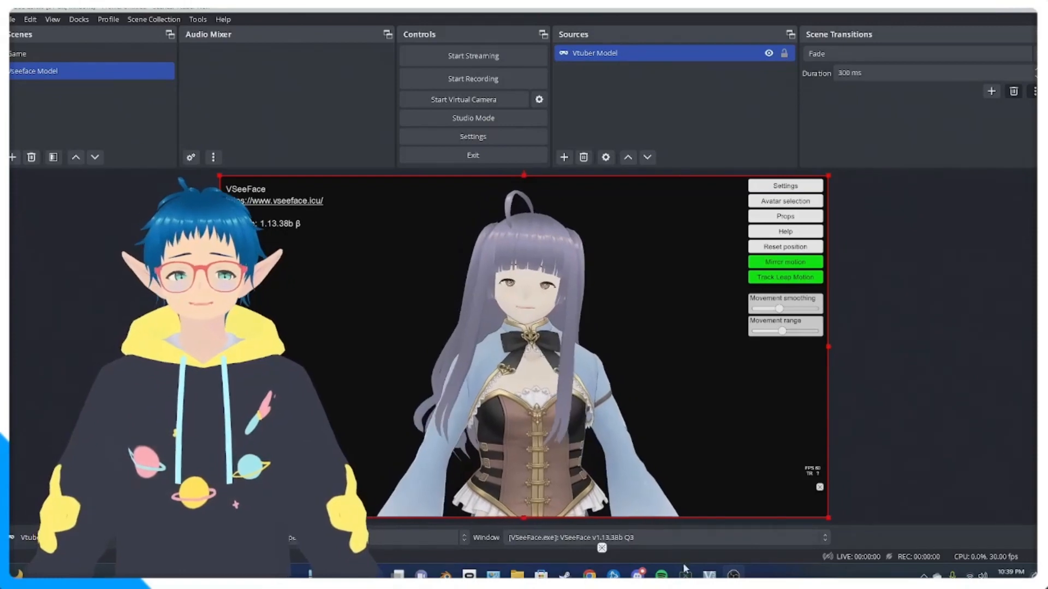
- Switch to VSeeFace, hide its interface to get a transparent background, and return to OBS
left_click(708, 575)
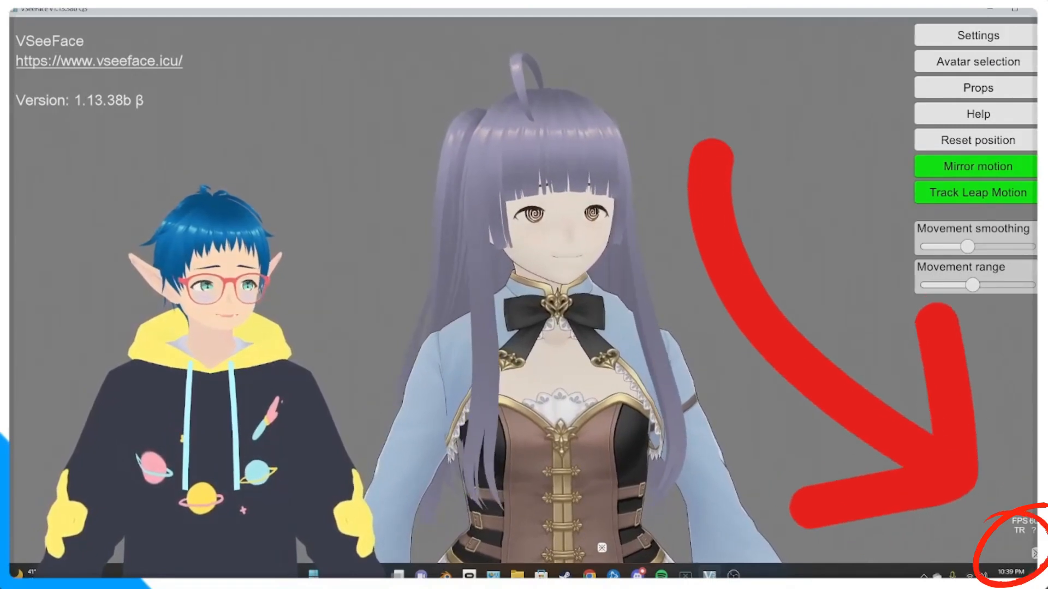
left_click(1034, 553)
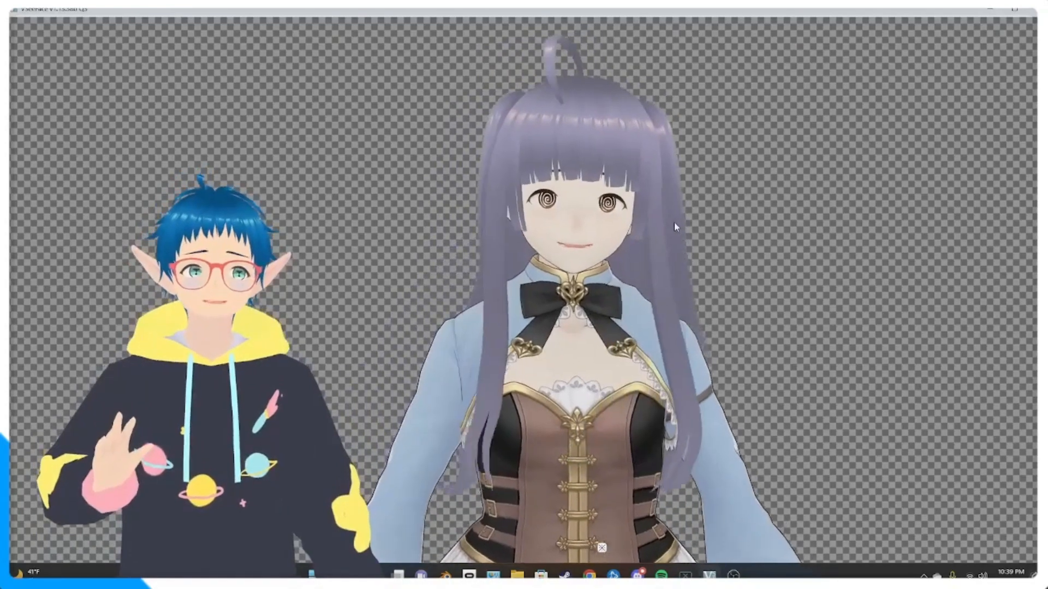
left_click(733, 575)
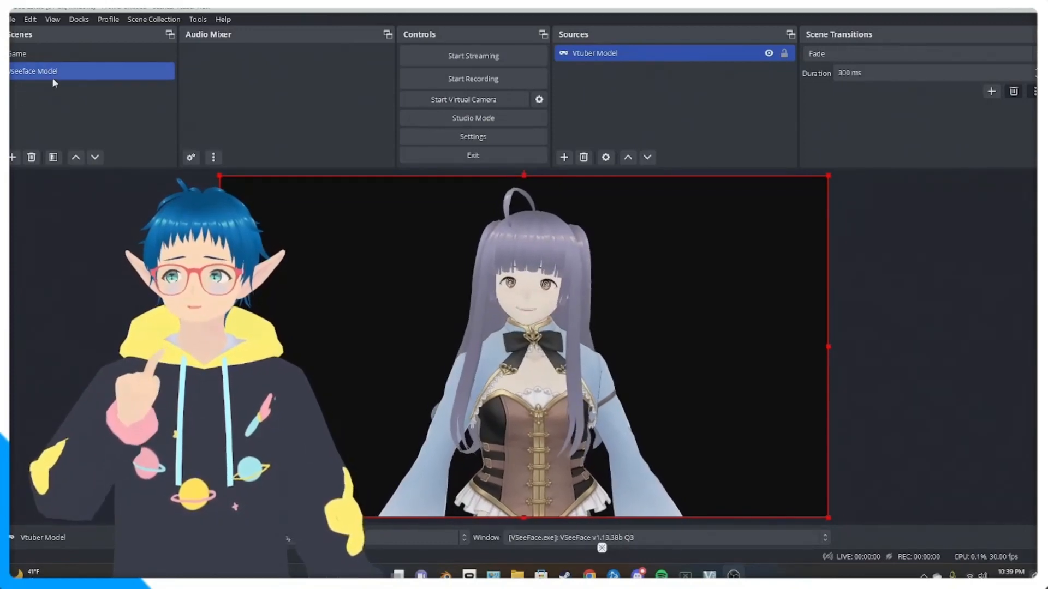
left_click(884, 274)
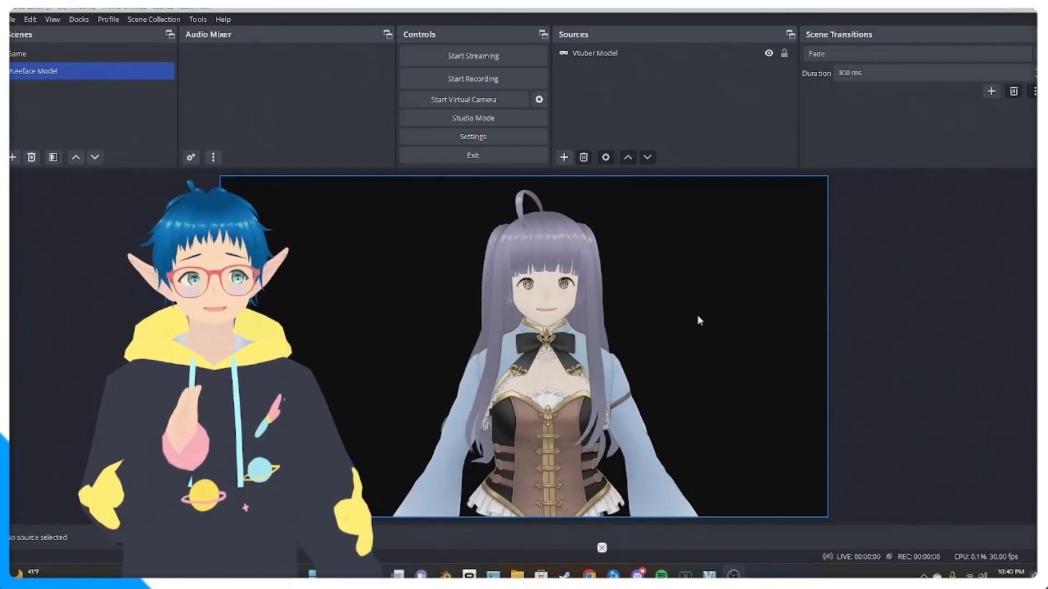
- Add the existing Vseeface Model scene as a source in the Game scene
left_click(73, 54)
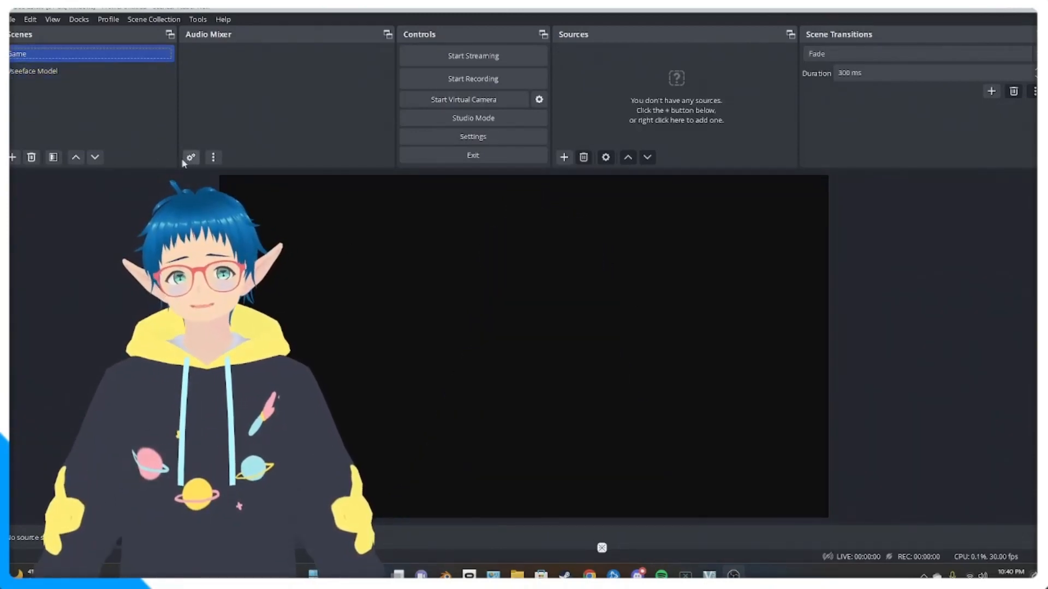
left_click(569, 157)
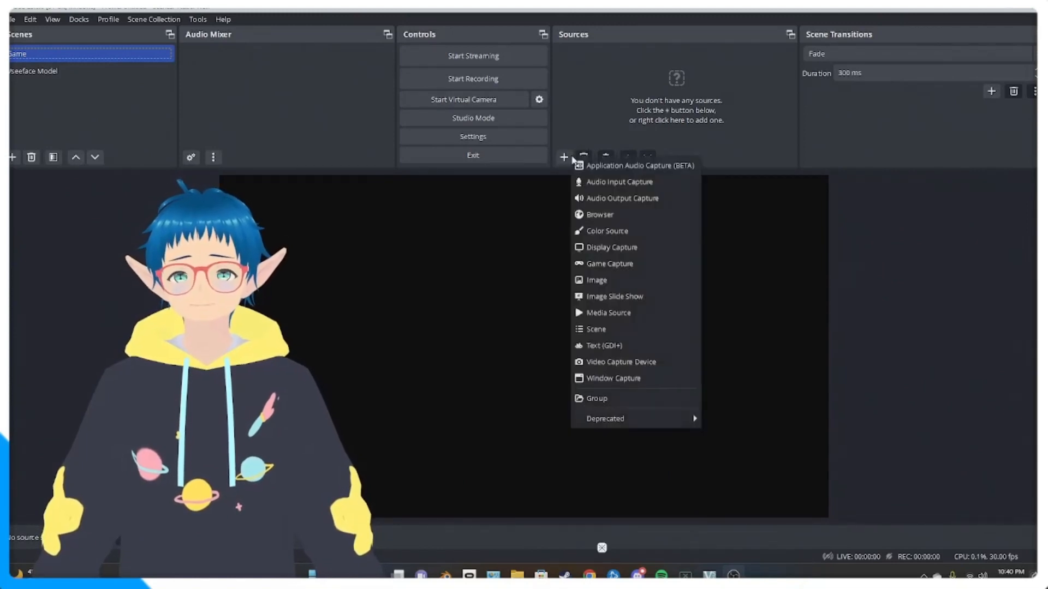
left_click(597, 329)
left_click(477, 267)
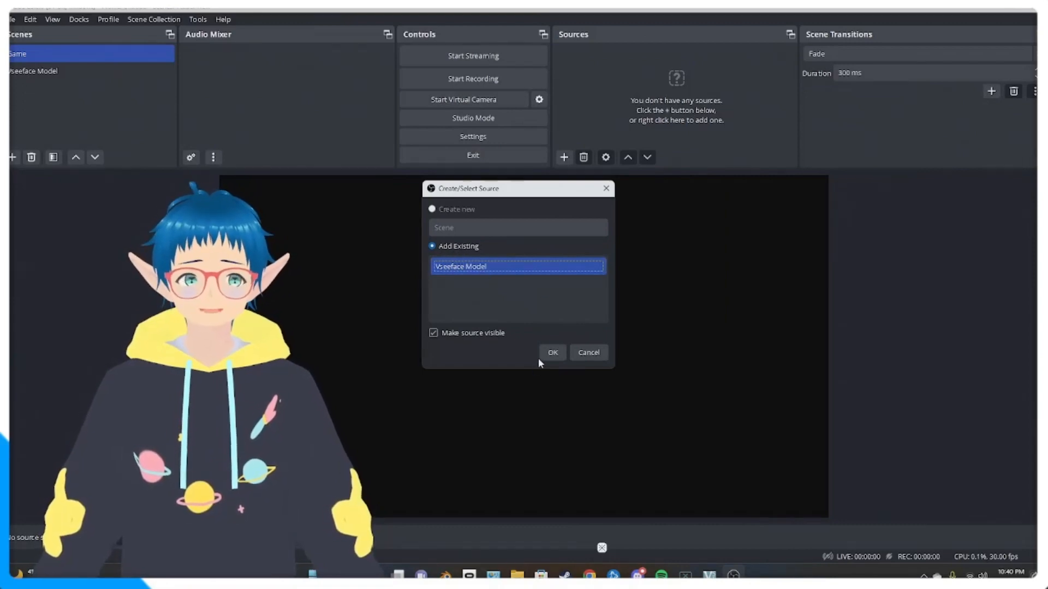
left_click(551, 353)
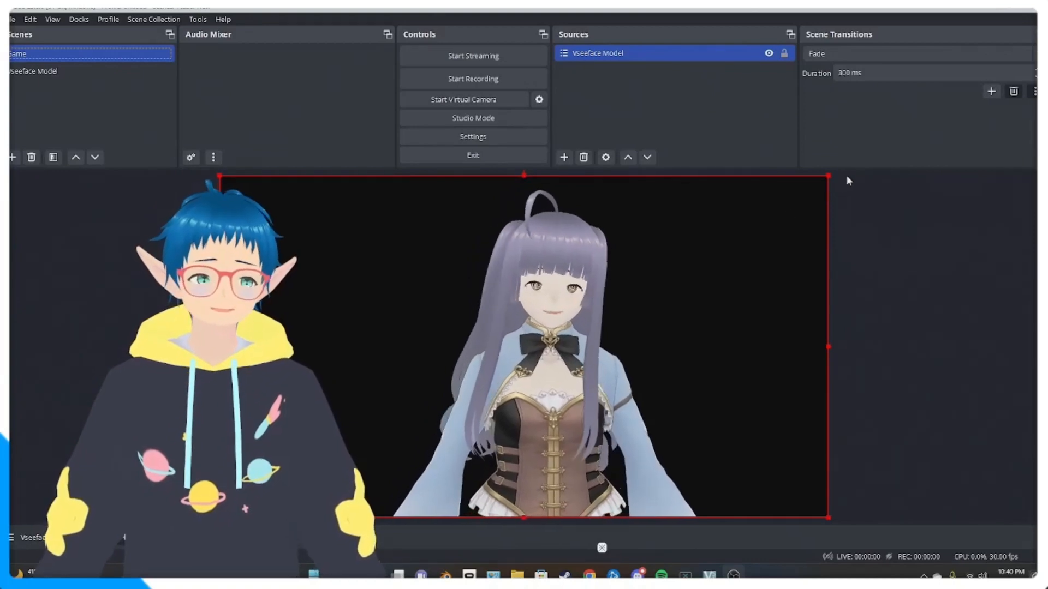
- Scale the Vseeface Model source down into the canvas's lower-right corner, about 764 px from the left edge and 320 px from the top
left_click_drag(828, 177, 460, 381)
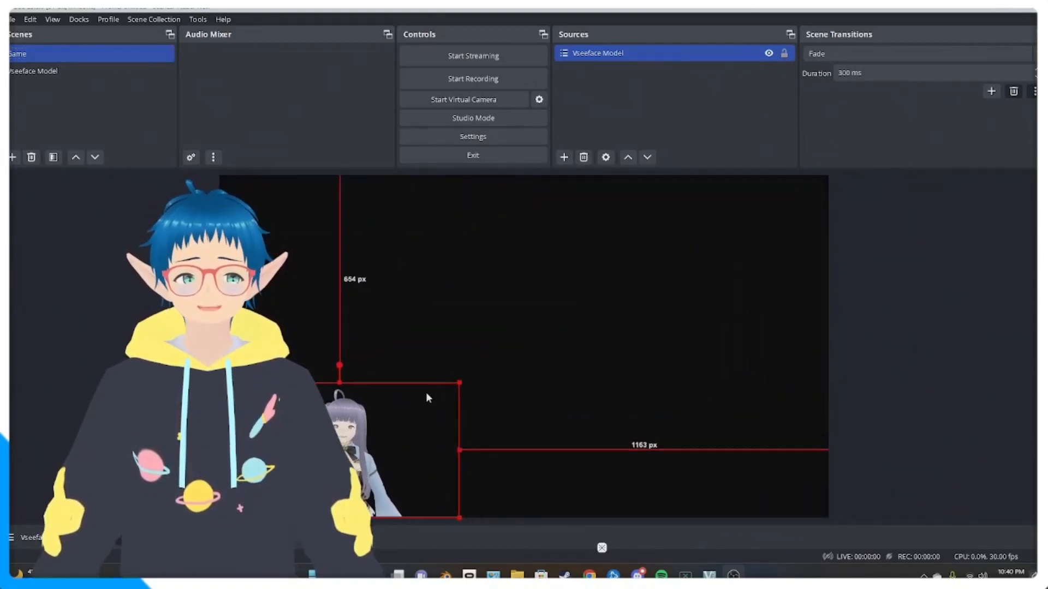
left_click_drag(384, 443, 710, 444)
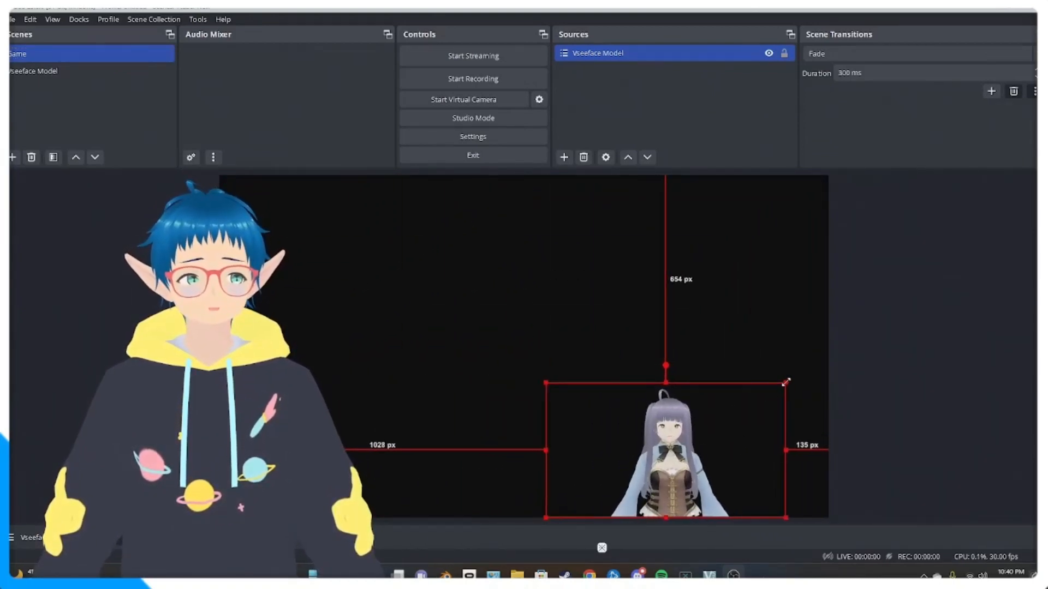
left_click_drag(786, 382, 889, 325)
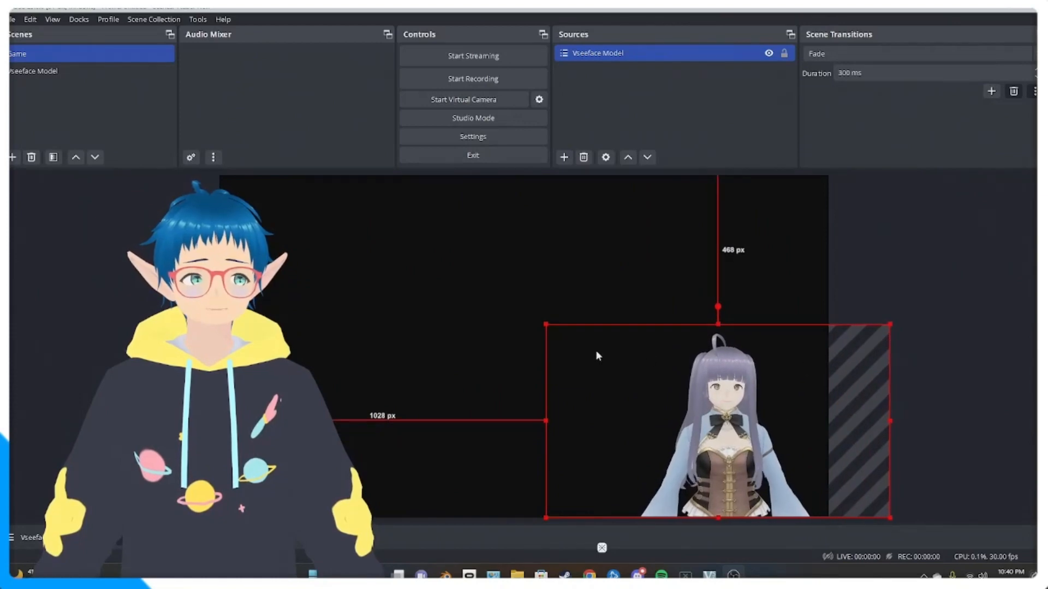
left_click_drag(545, 325, 458, 311)
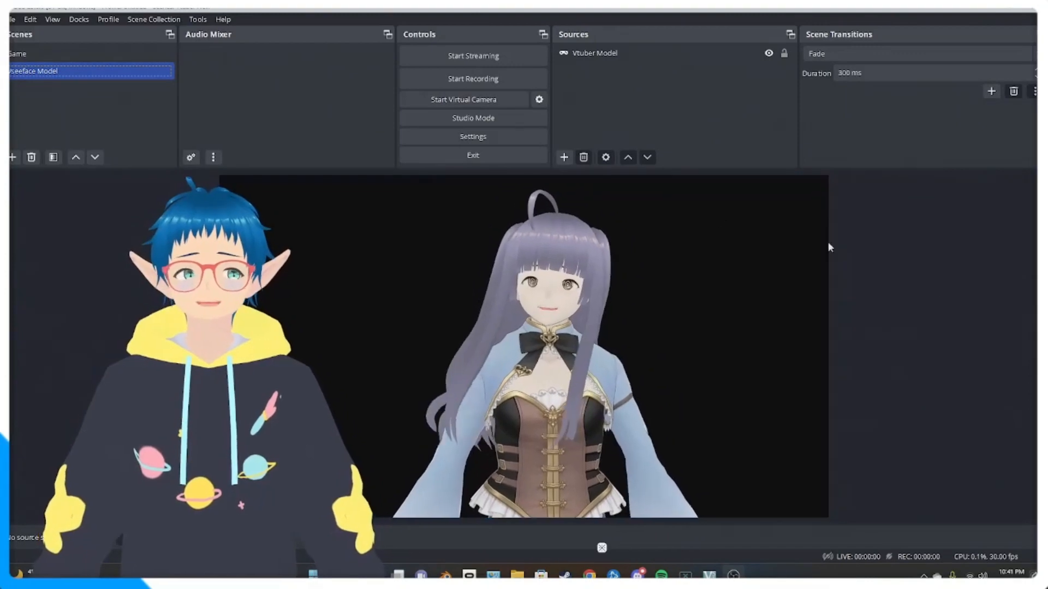
- Crop about the left half off the Vtuber Model source in the Vseeface Model scene, and check the Game scene
left_click(63, 55)
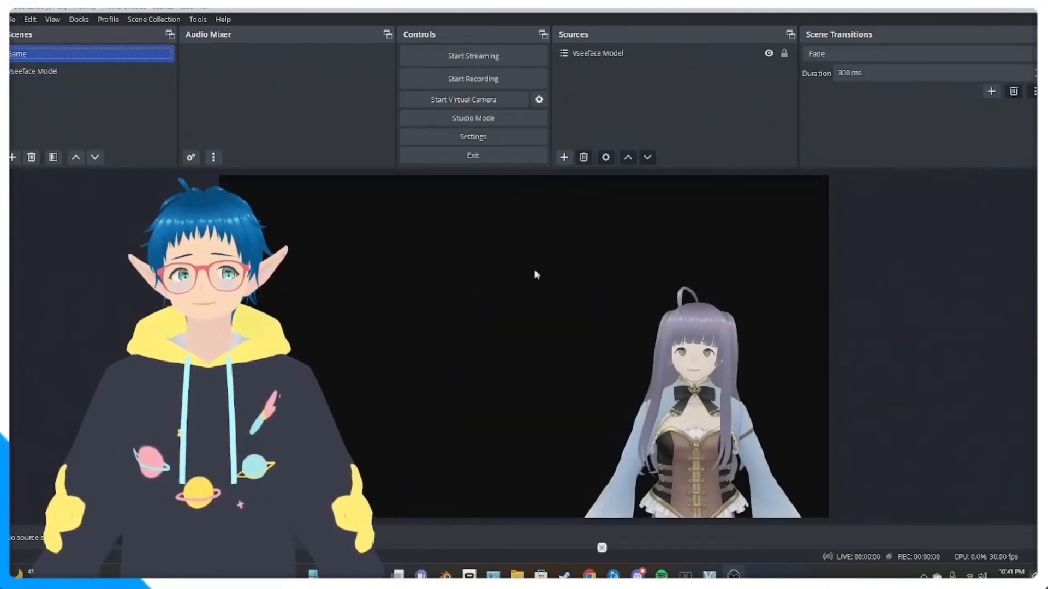
left_click(465, 401)
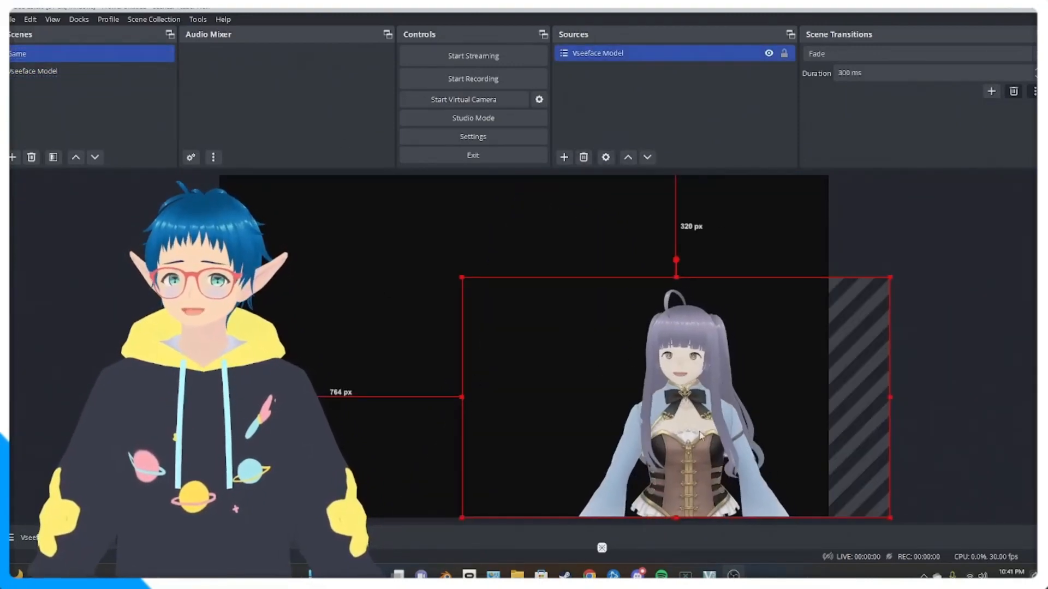
left_click(70, 72)
left_click(451, 374)
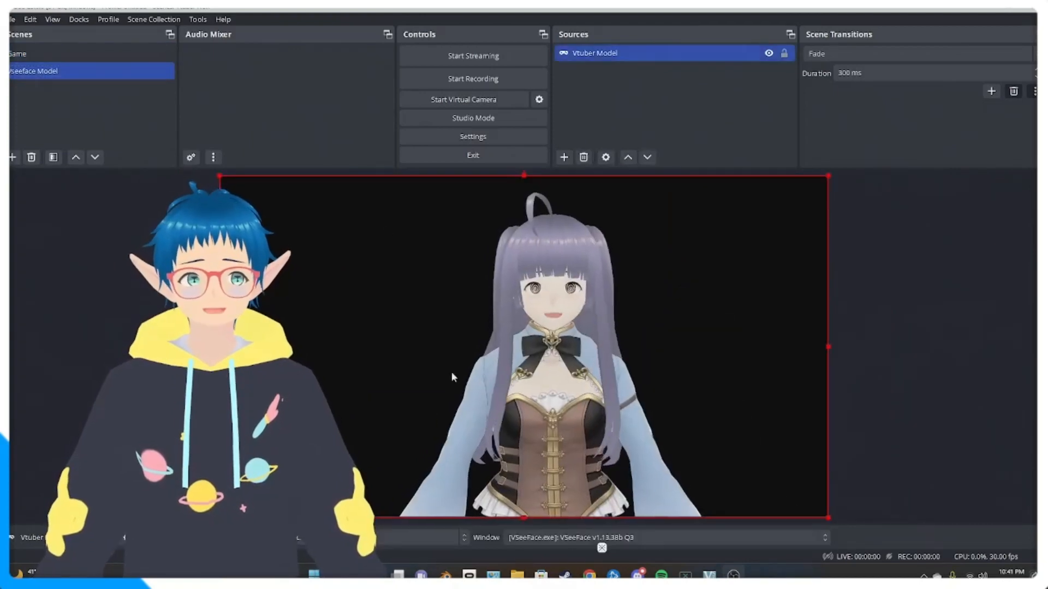
left_click_drag(219, 346, 548, 346)
left_click(28, 56)
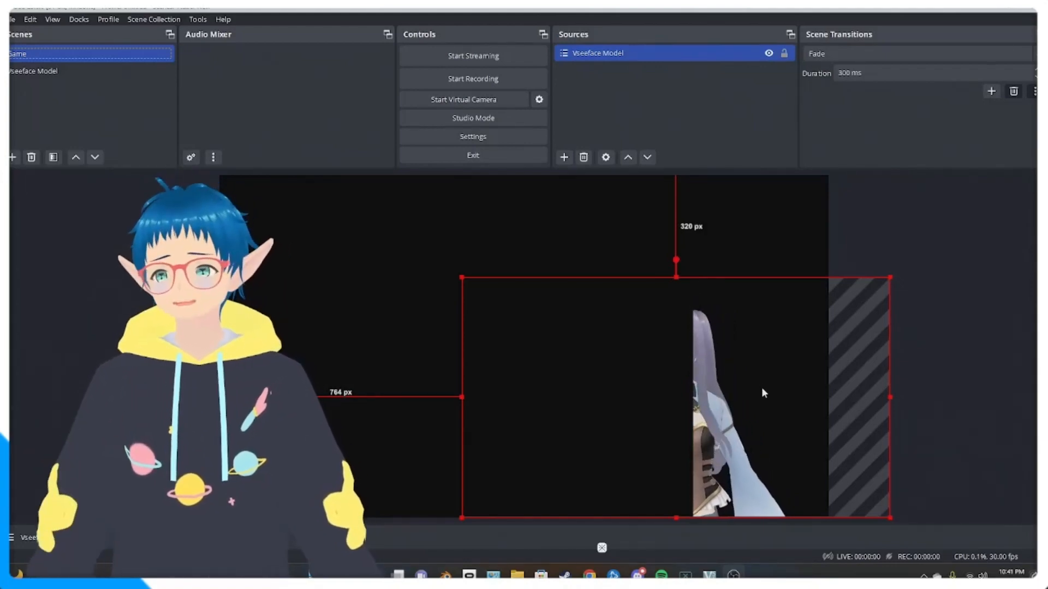
- Reset the transform of the Vtuber Model source in the Vseeface Model scene
left_click(66, 72)
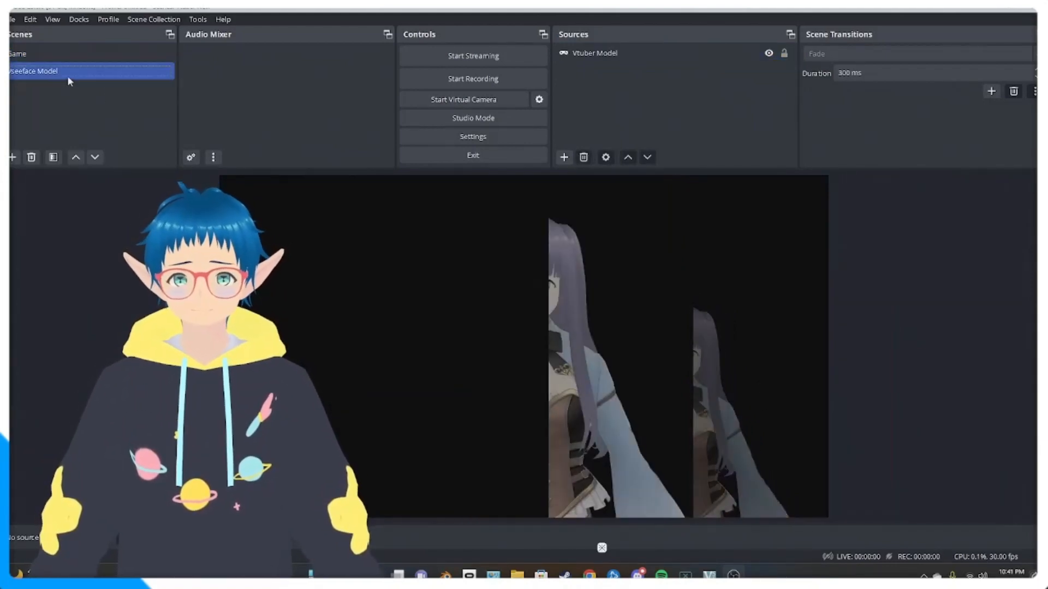
left_click(599, 359)
right_click(611, 284)
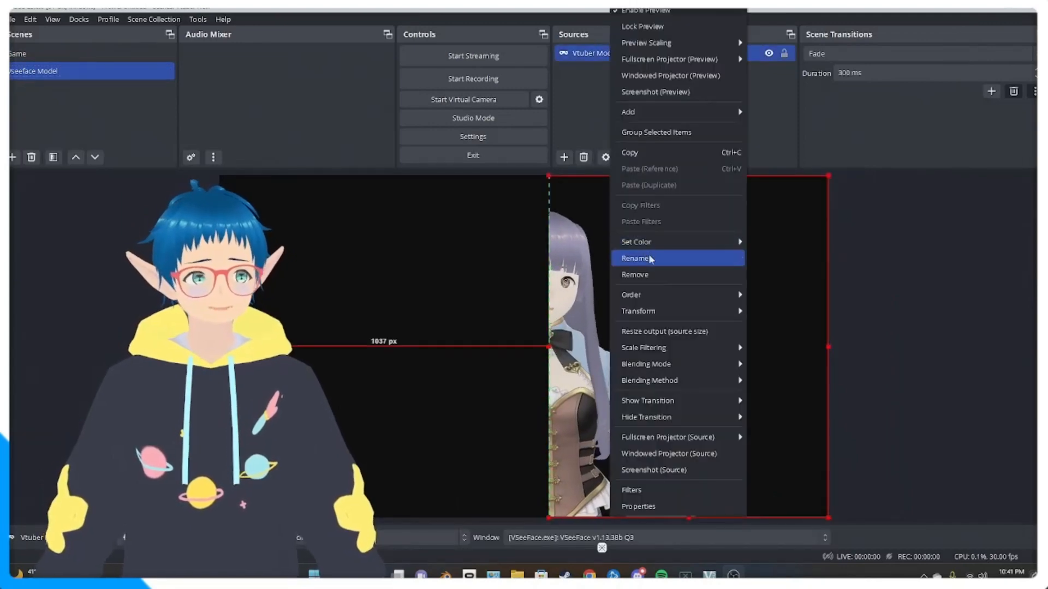
mouse_move(685, 312)
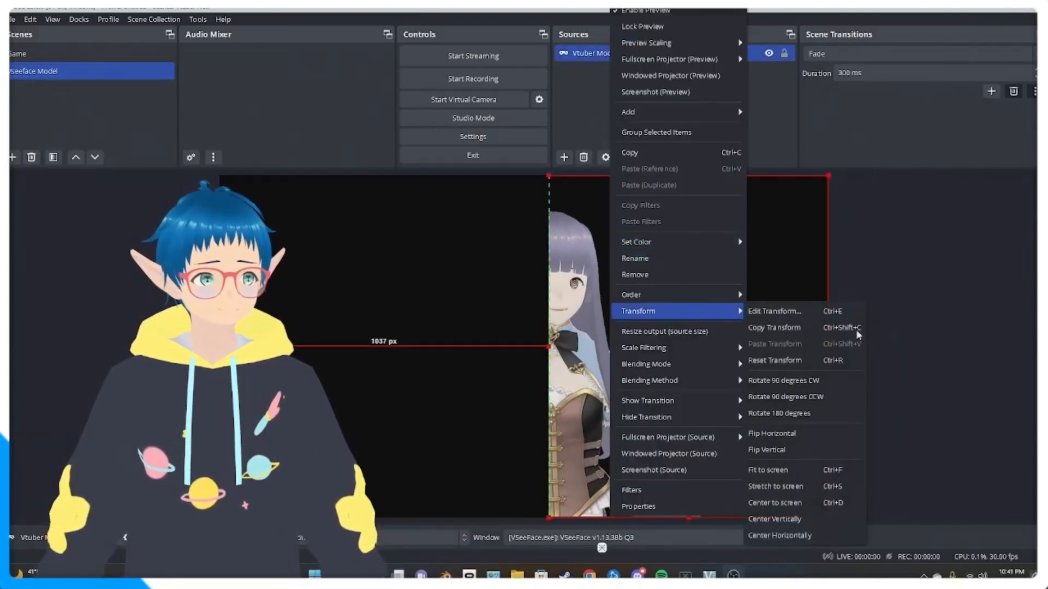
left_click(786, 361)
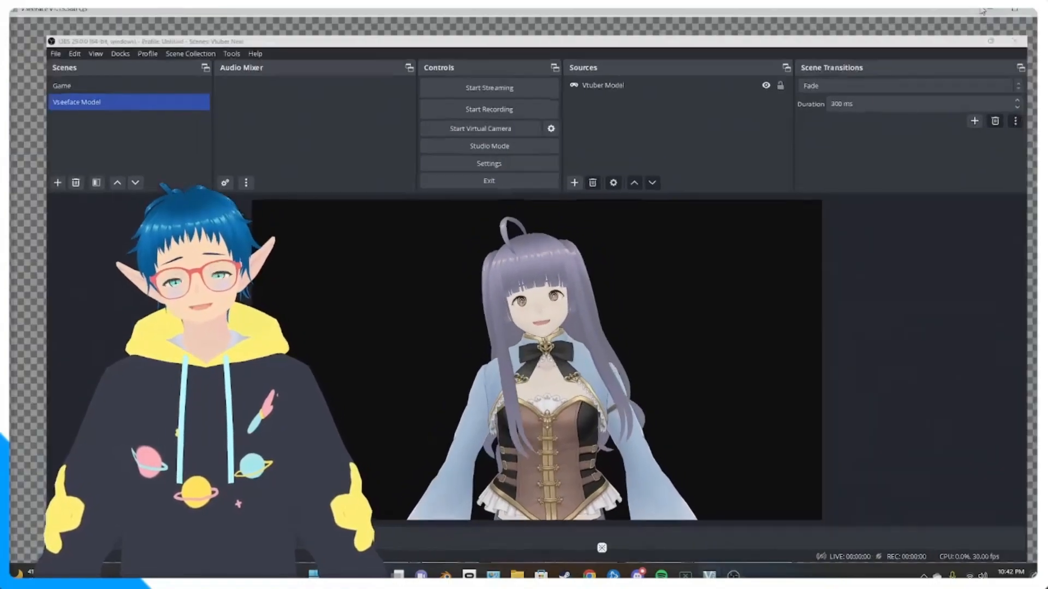
- Minimize the OBS and VSeeFace windows to show the desktop
left_click(980, 10)
left_click(970, 19)
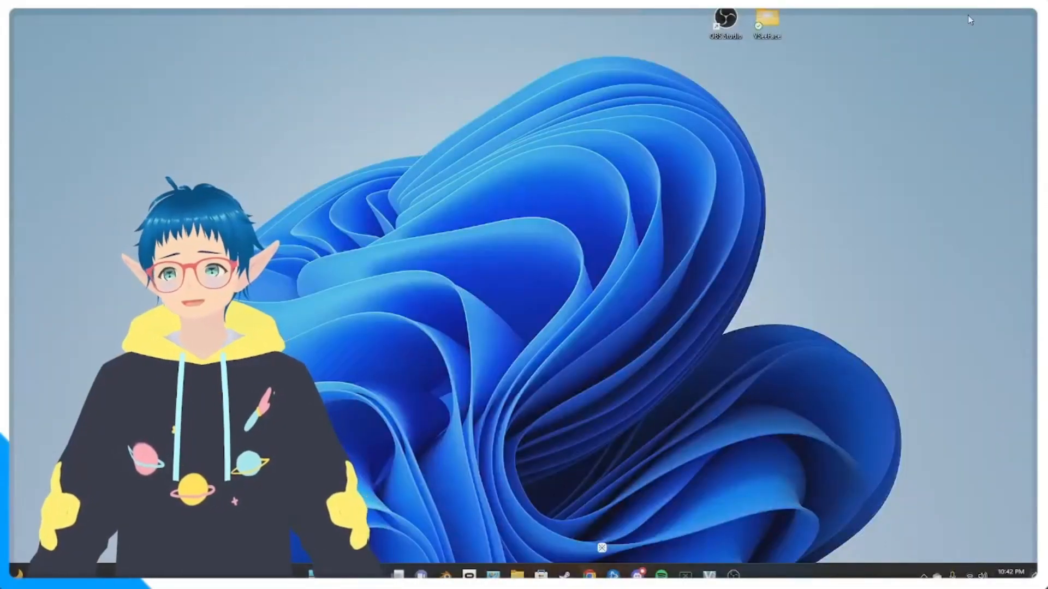